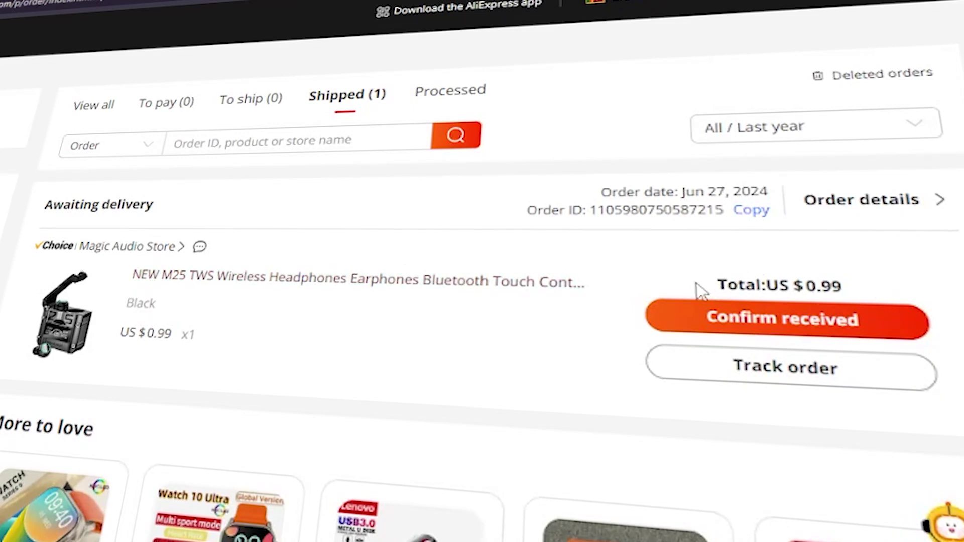
Highlight the US $0.99 order total, then select the 302.27 Sri Lankan rupee result
{"action": "left_click_drag", "start_coordinate": [714, 284], "coordinate": [897, 290]}
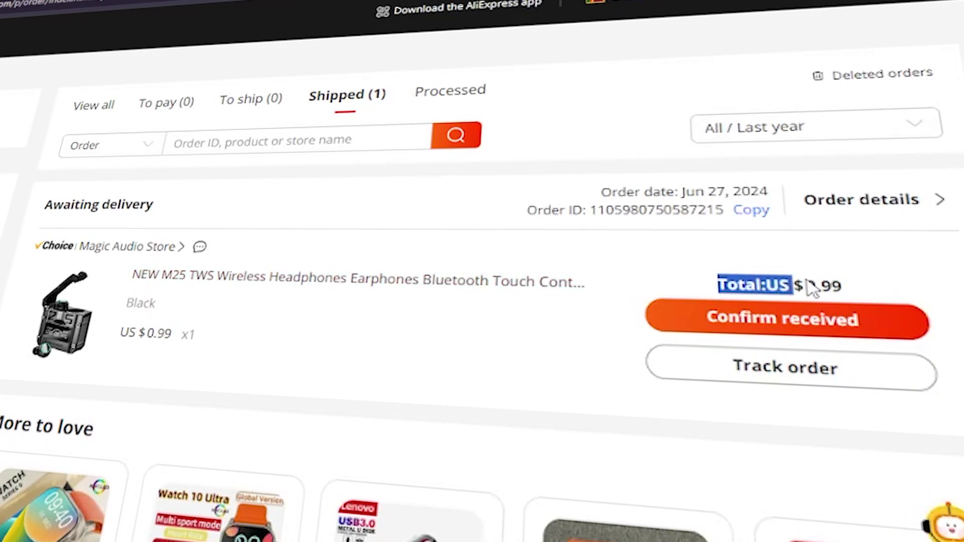
{"action": "left_click", "coordinate": [886, 292]}
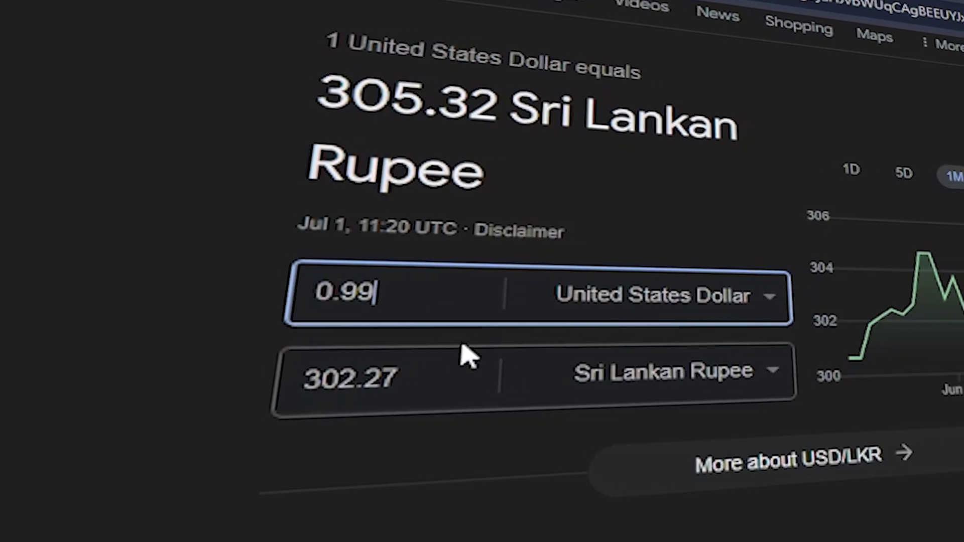
{"action": "left_click", "coordinate": [360, 388]}
{"action": "double_click", "coordinate": [360, 389]}
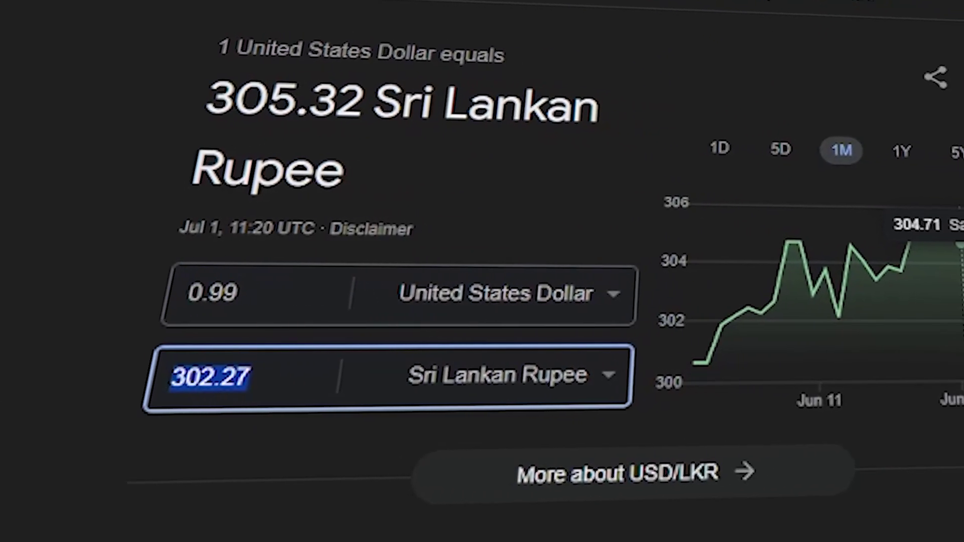
{"action": "left_click", "coordinate": [214, 372]}
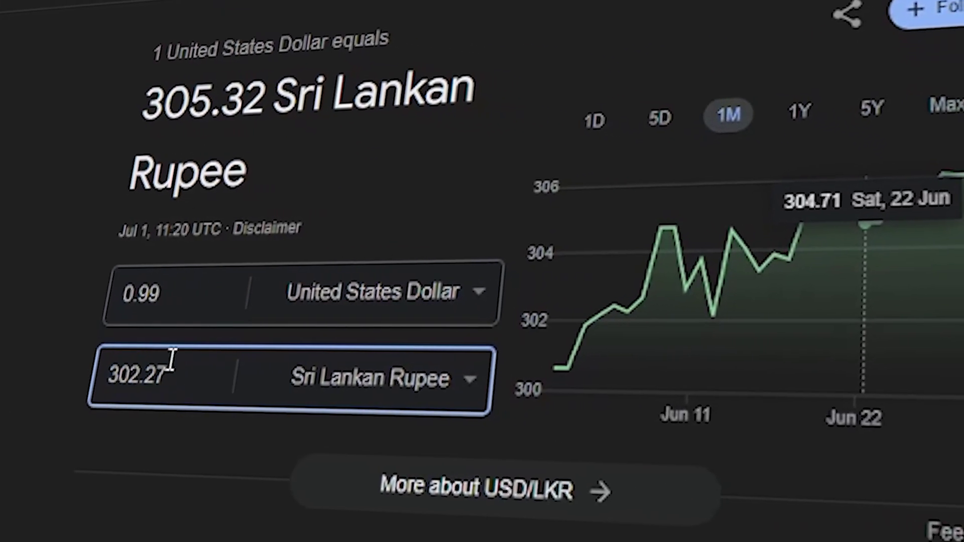